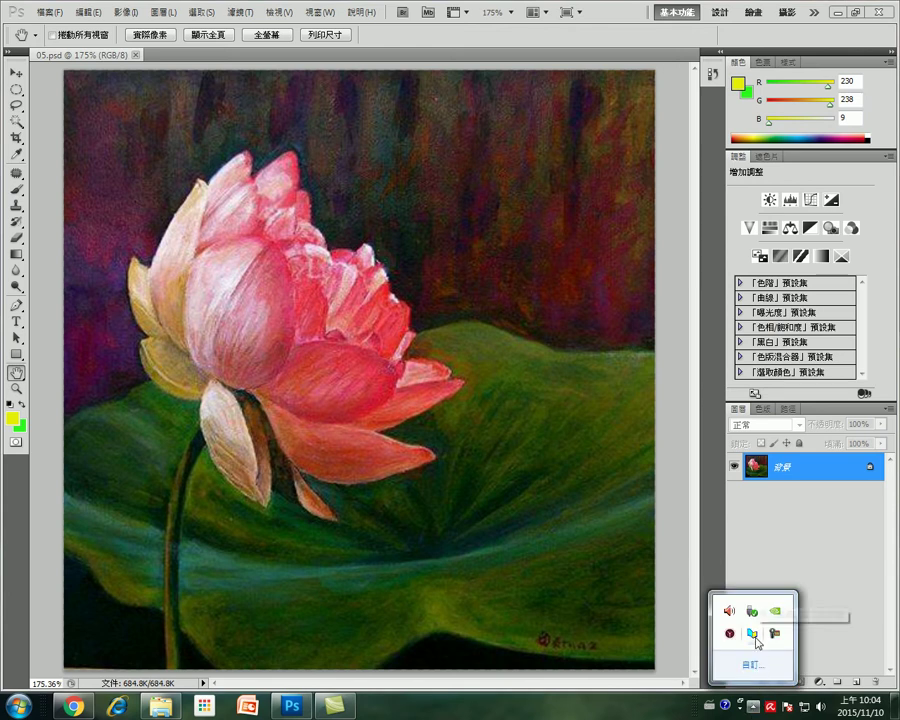
Step: Broadcast the teacher's screen full-screen to all students via VirtualClass 廣播教學
click(753, 634)
click(27, 58)
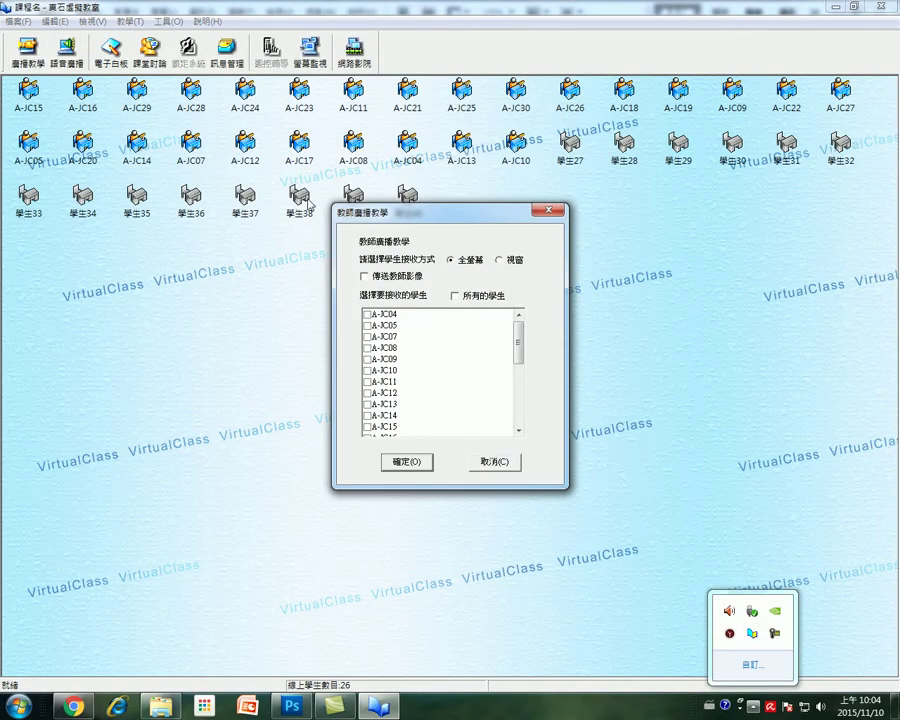
click(455, 296)
click(430, 462)
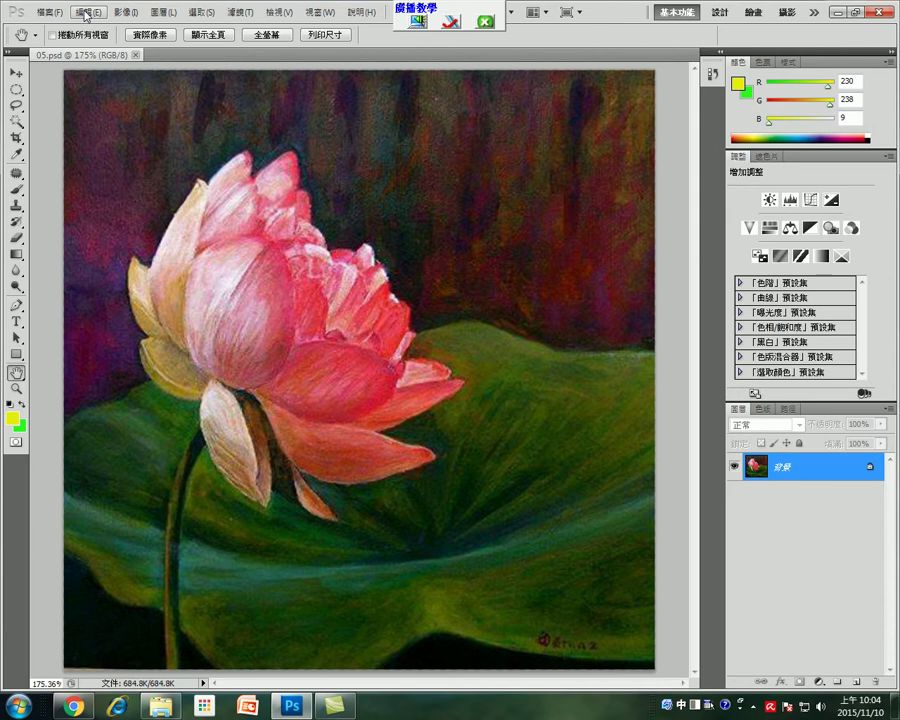
click(87, 14)
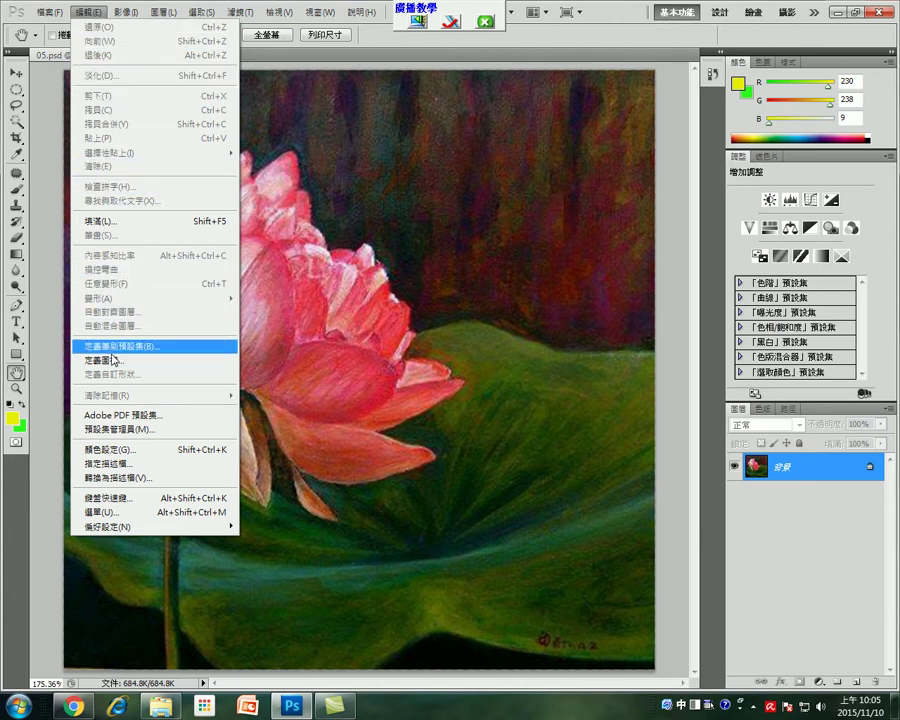
mouse_move(130, 526)
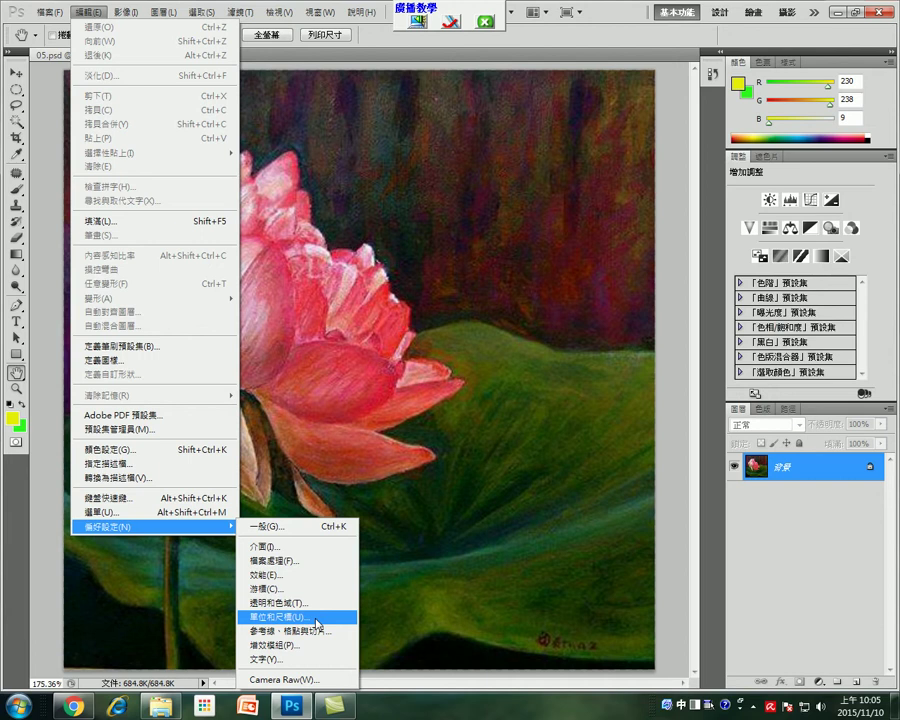
click(318, 620)
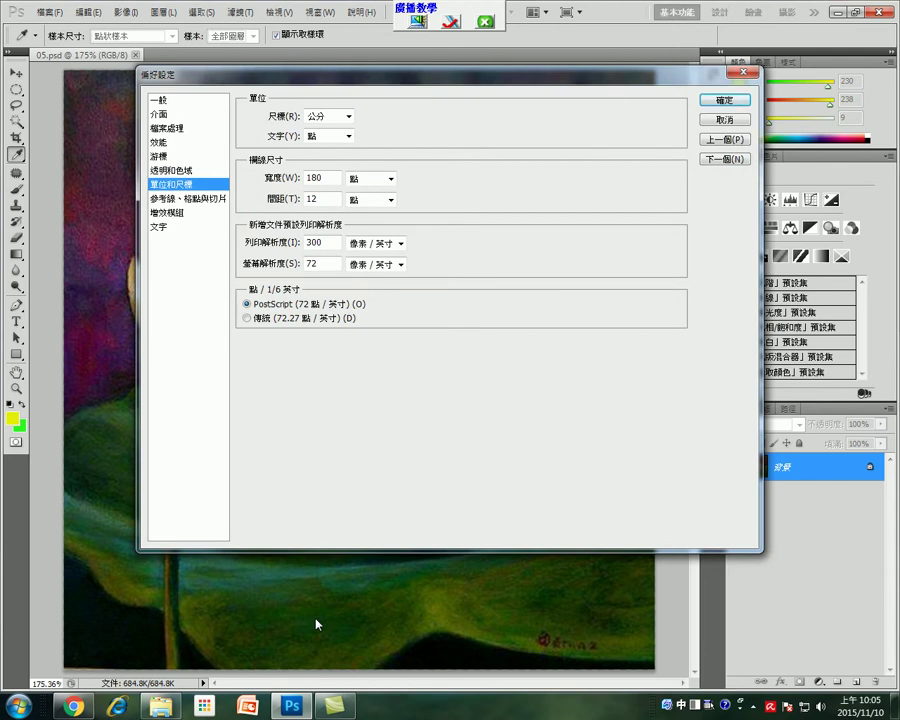
click(484, 22)
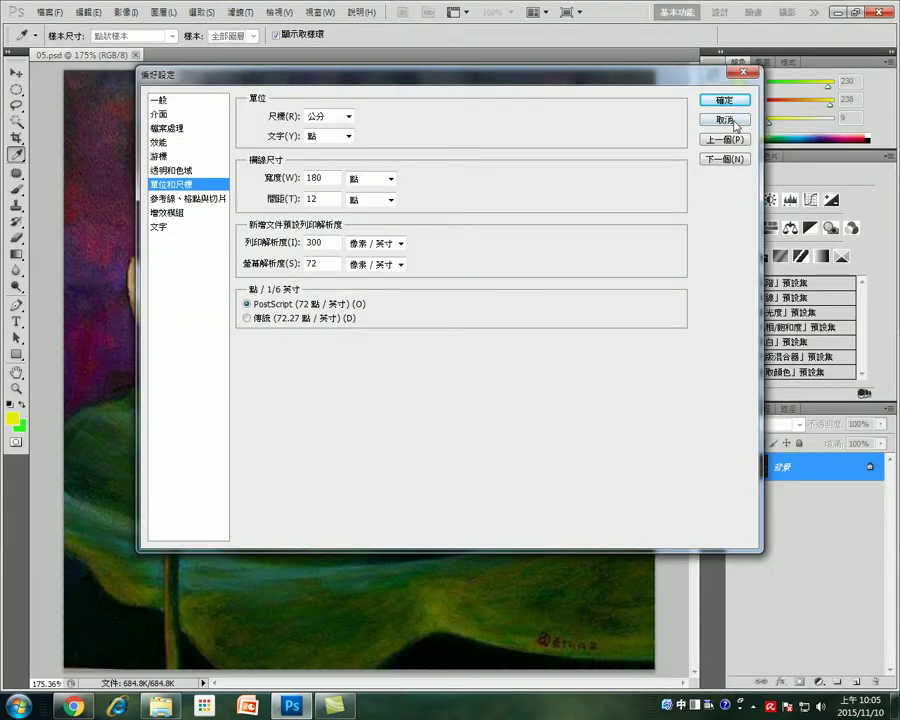
click(725, 120)
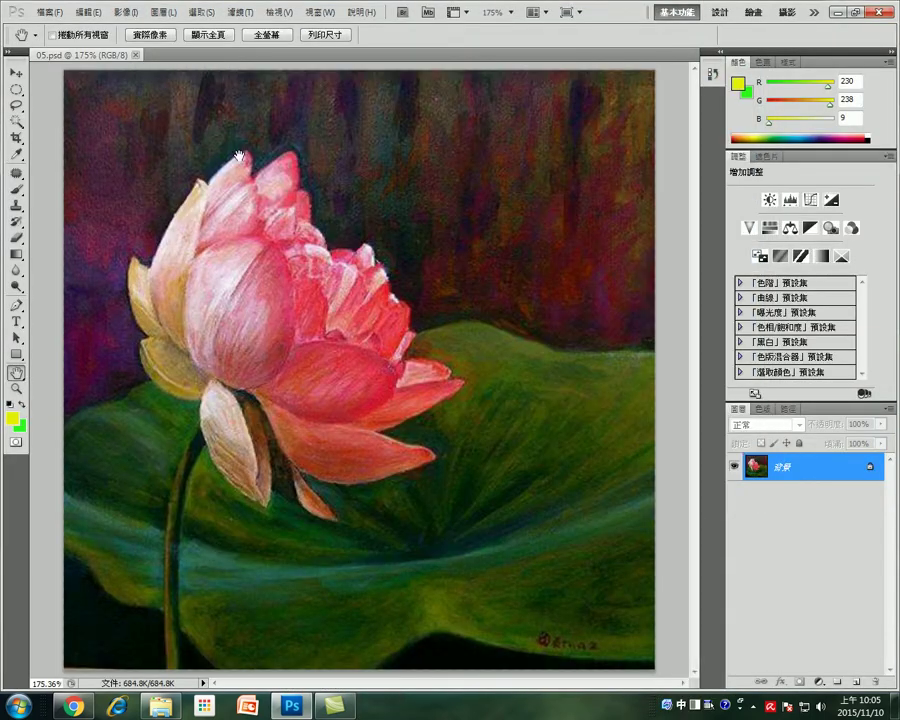
Step: Open Edit > Preferences > Units & Rulers, currently set to centimeters
click(89, 14)
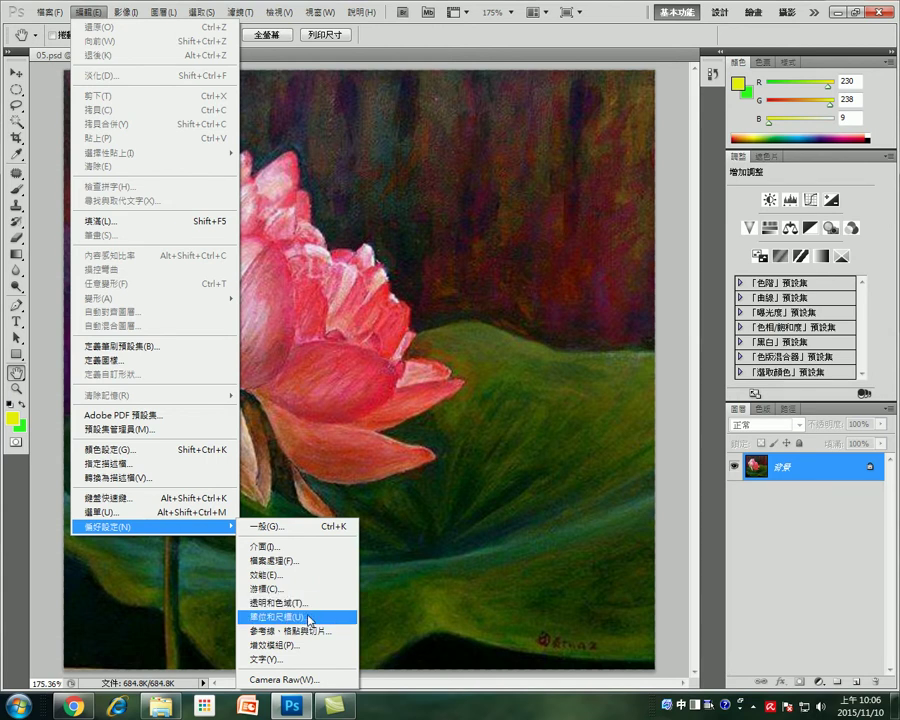
click(310, 618)
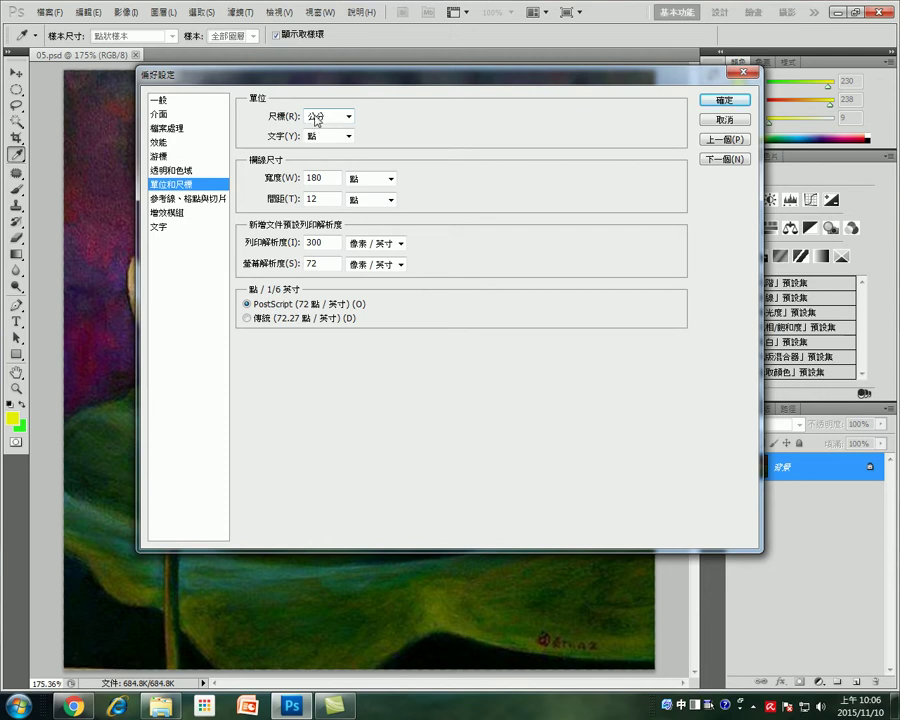
Step: Change the ruler units from centimeters to 像素 (pixels) and confirm the preferences
click(319, 119)
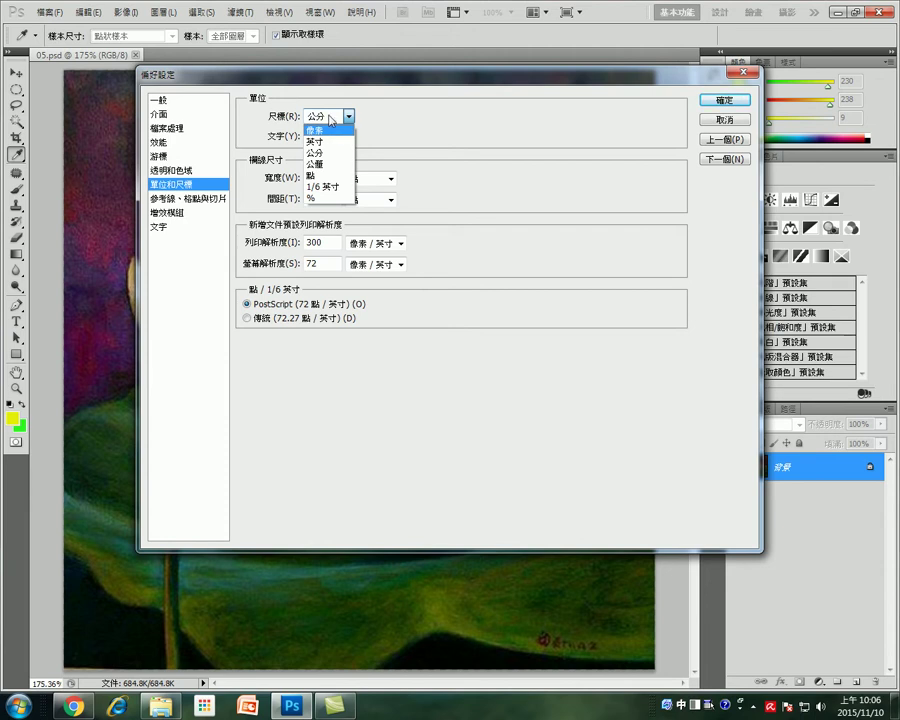
click(331, 118)
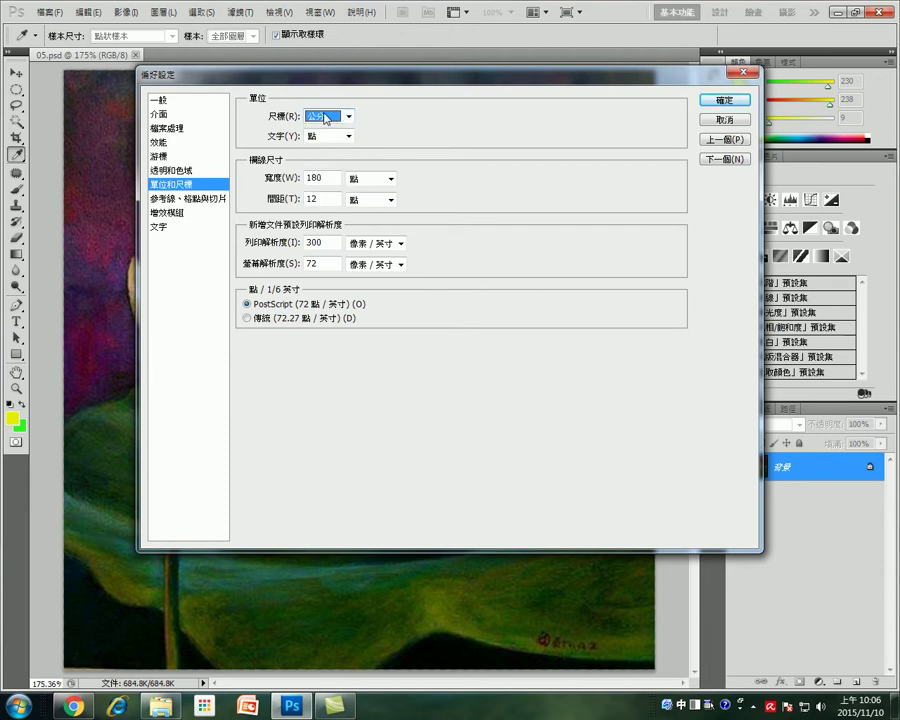
click(328, 118)
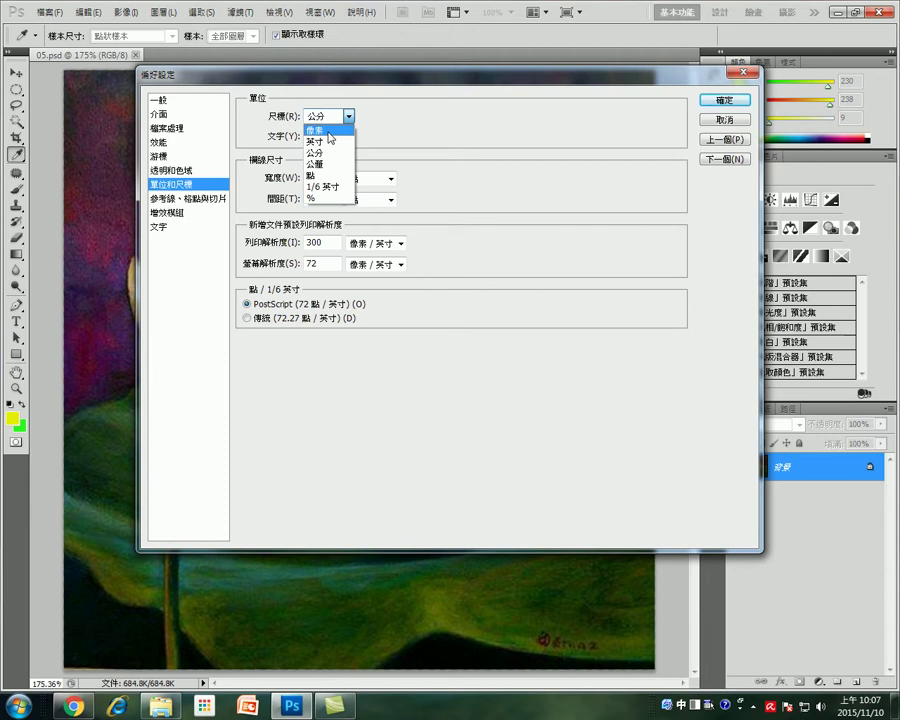
click(328, 130)
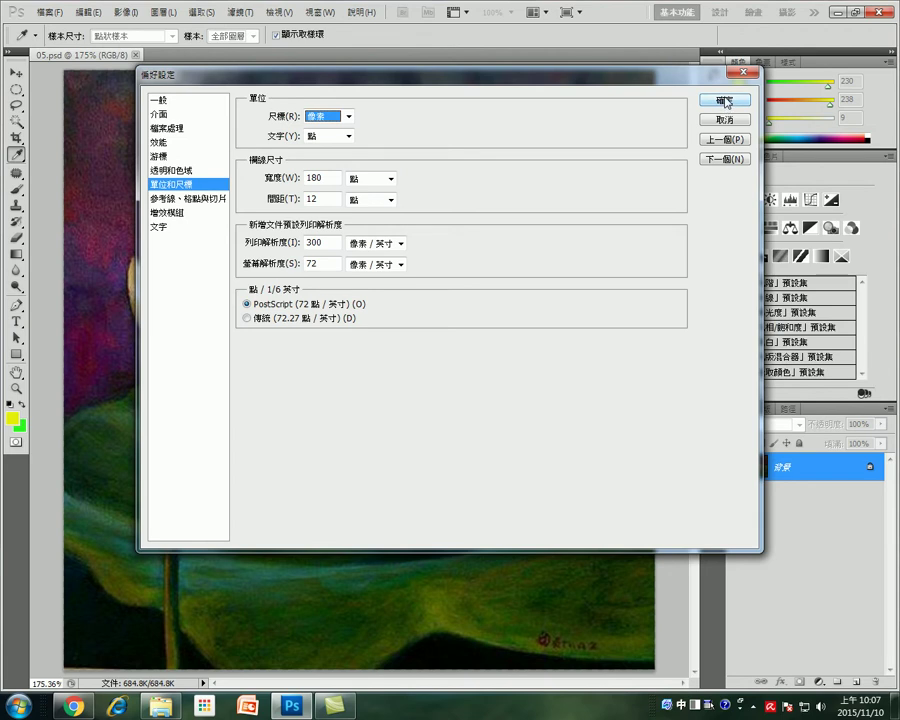
click(727, 102)
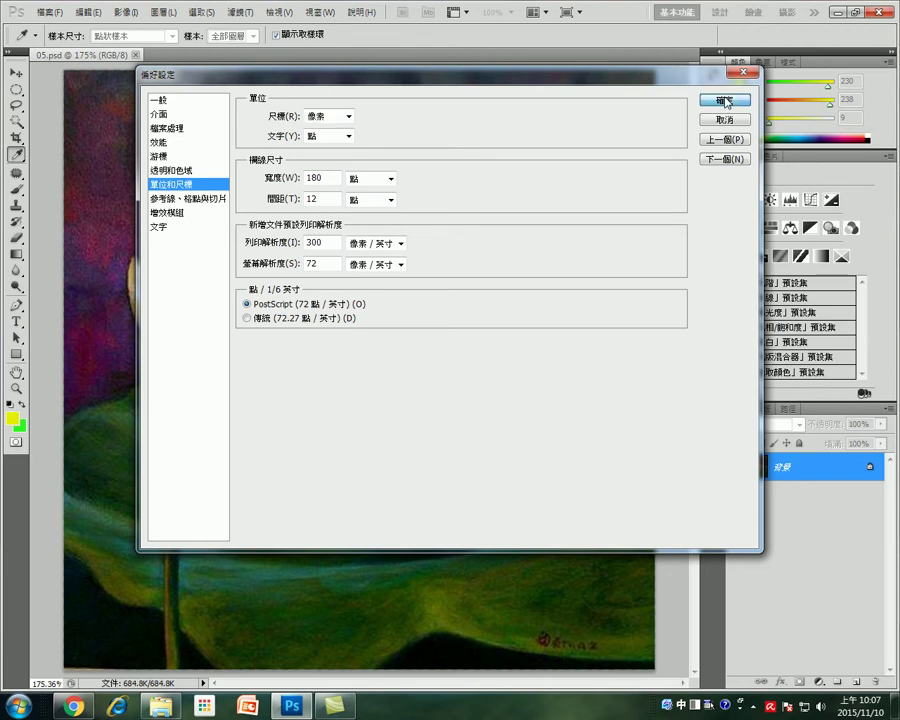
key(h)
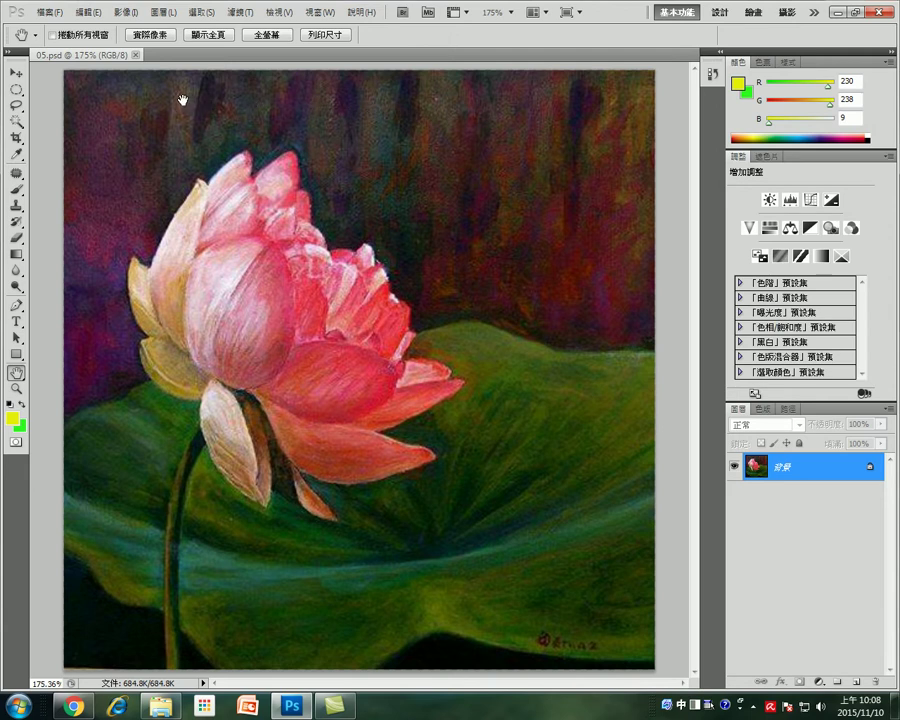
click(753, 703)
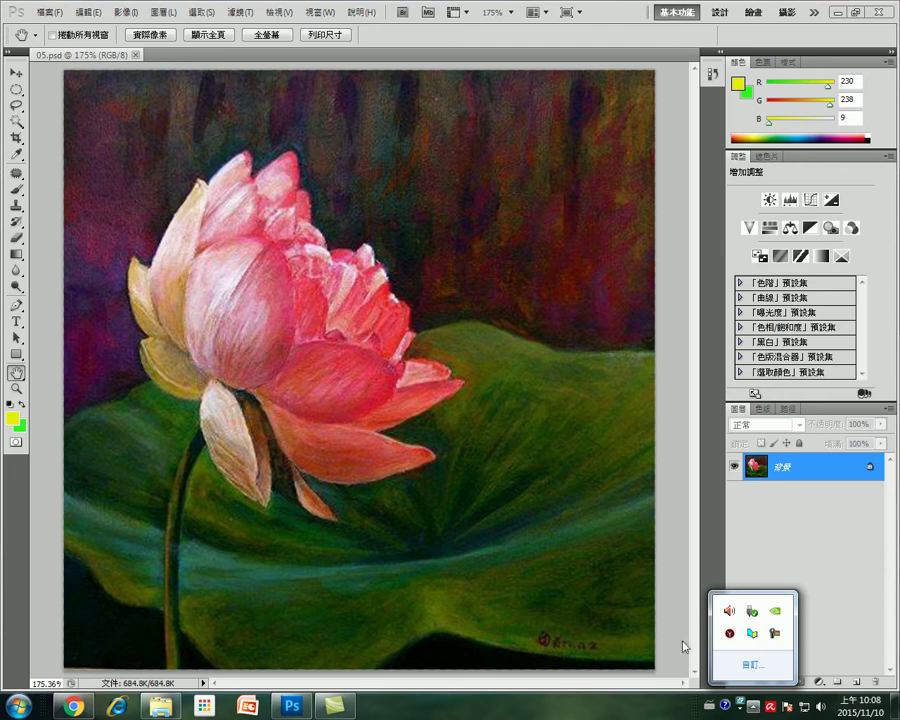
click(525, 450)
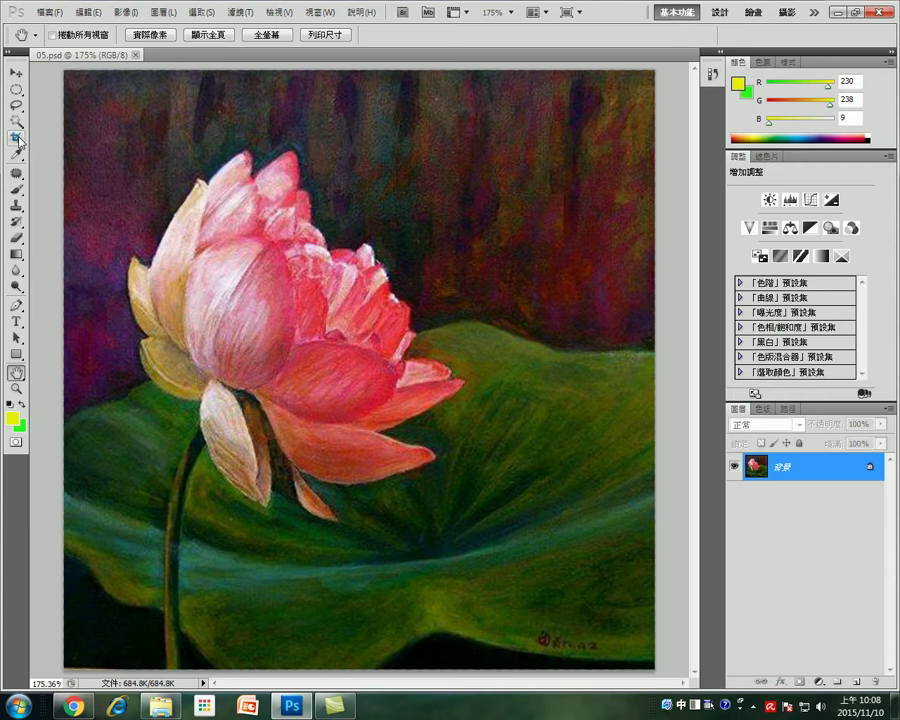
Step: Select the Crop Tool rather than the Slice tool from the toolbox flyout
click(17, 139)
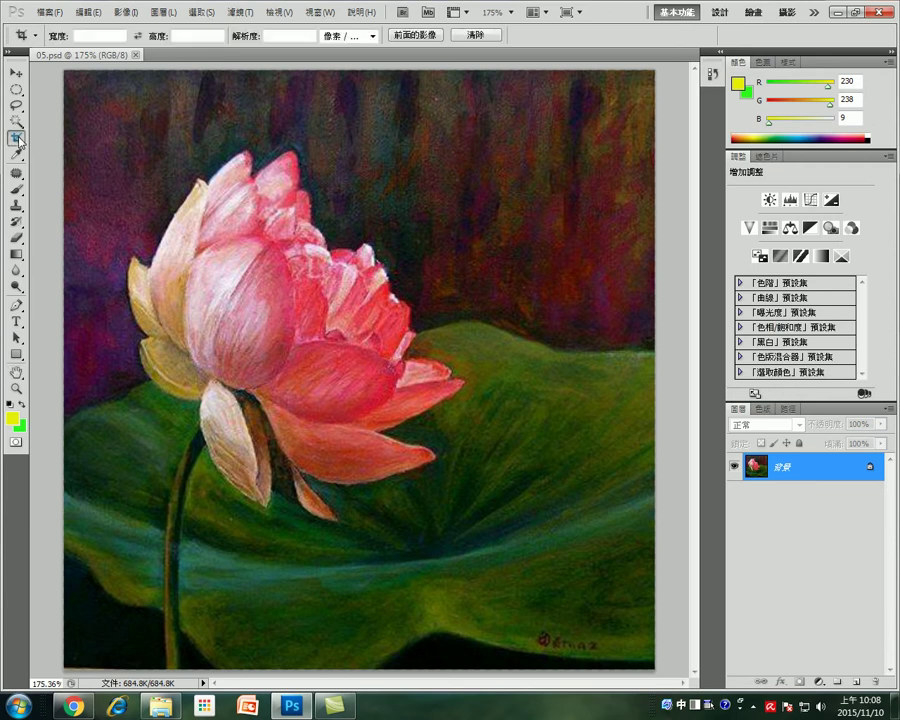
right_click(18, 140)
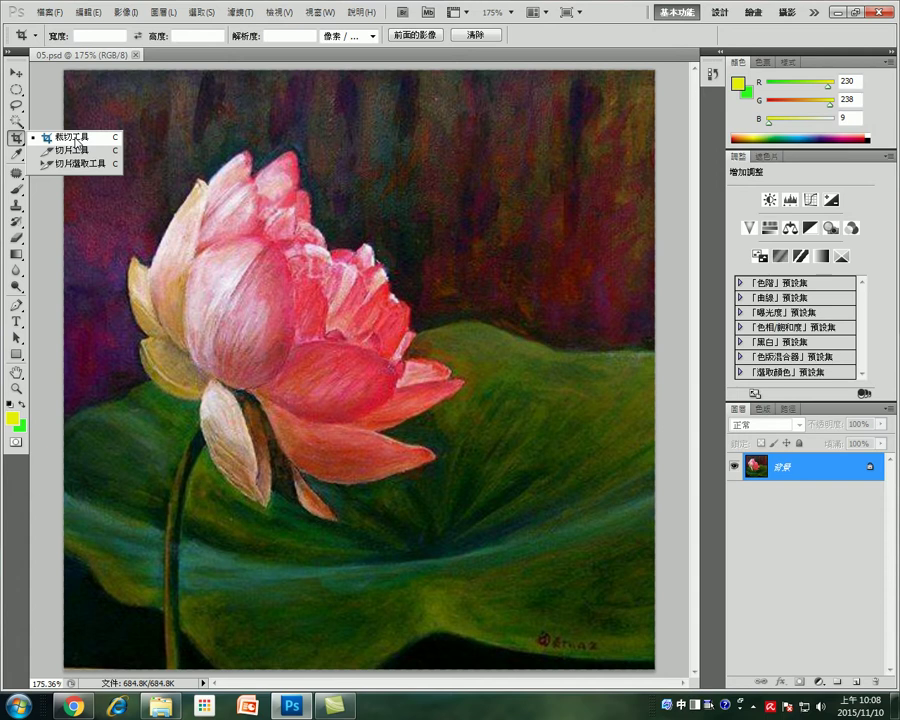
click(77, 138)
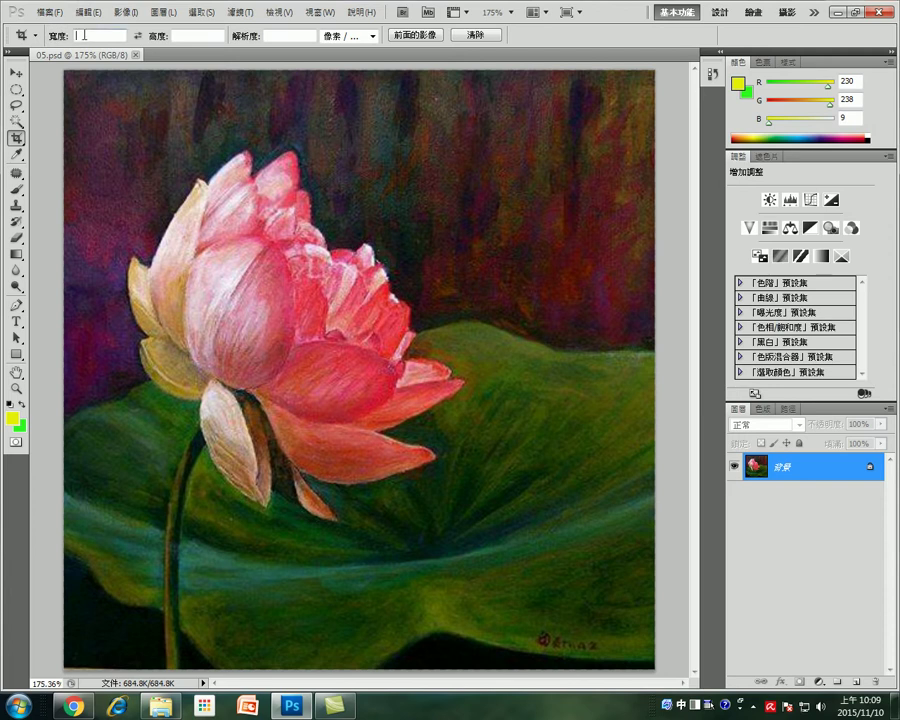
Step: Enter crop width 600 px, height 800 px and resolution 72 in the options bar
click(84, 35)
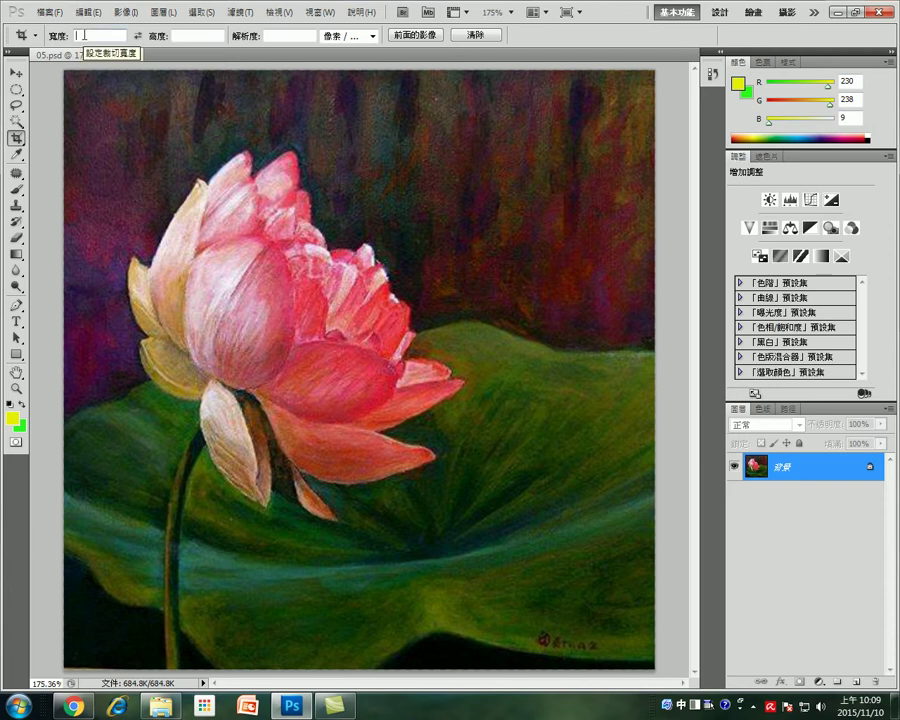
text(60)
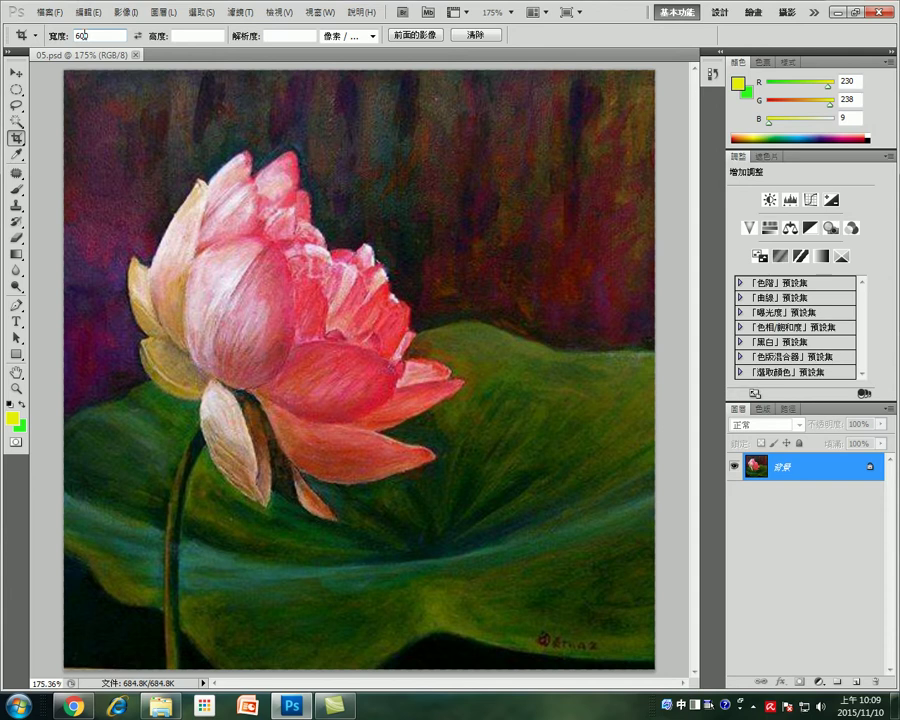
text(0)
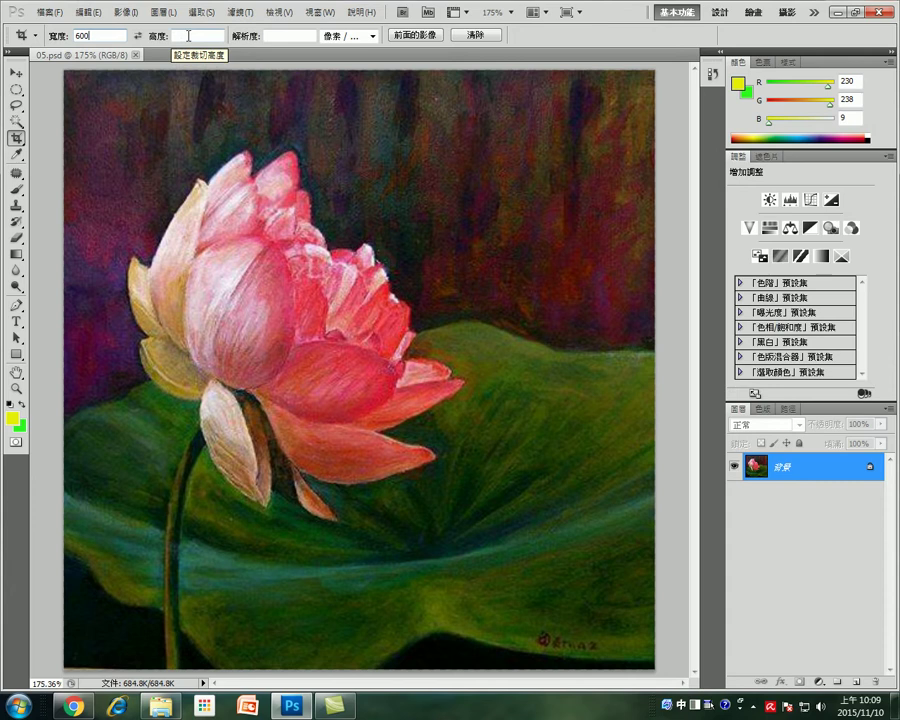
click(189, 35)
text(800)
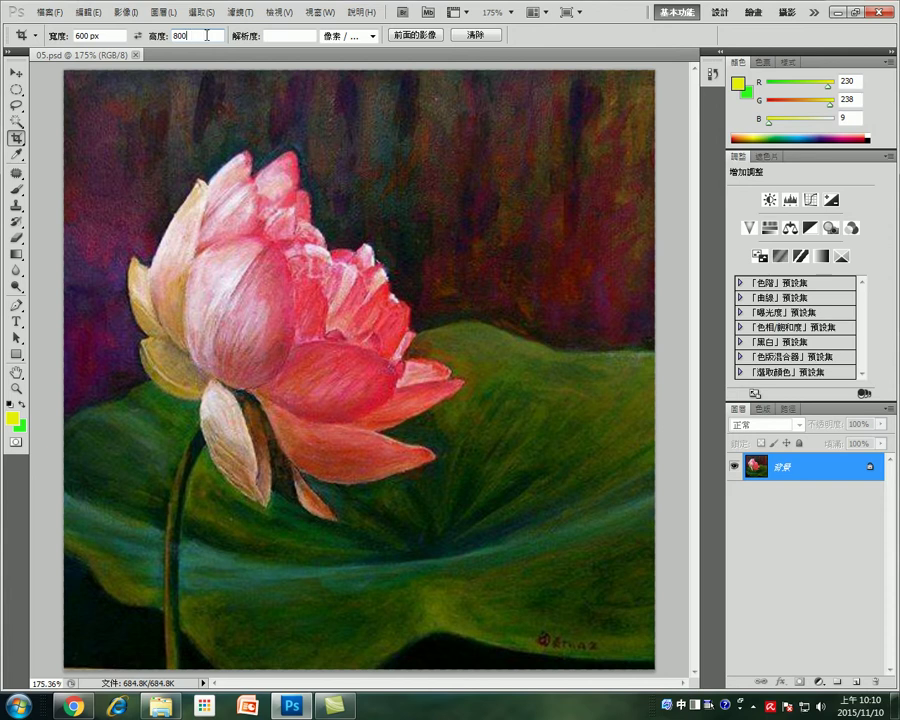
click(278, 37)
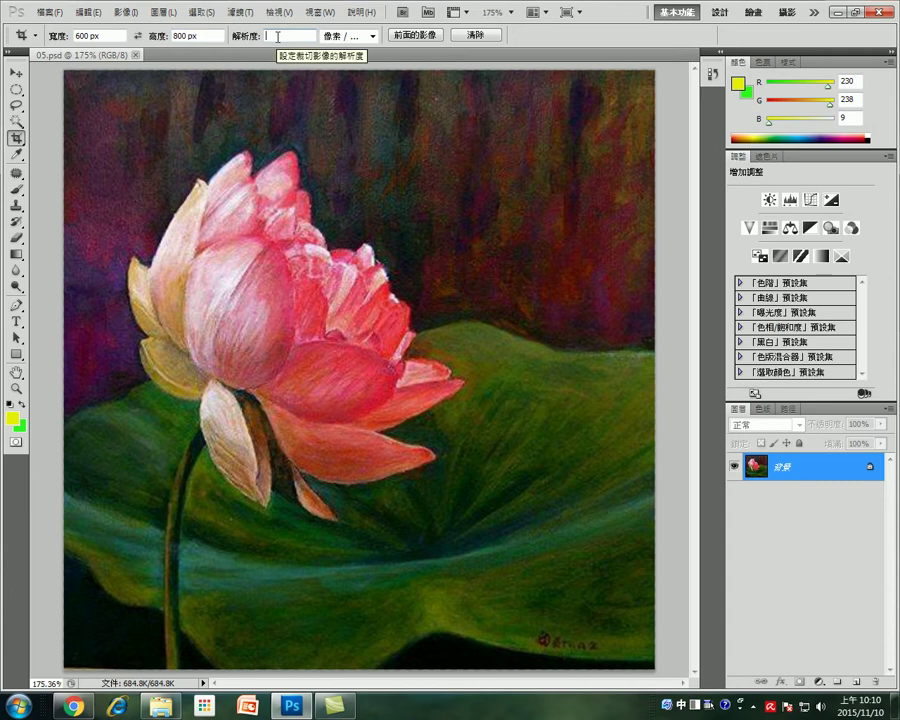
text(72)
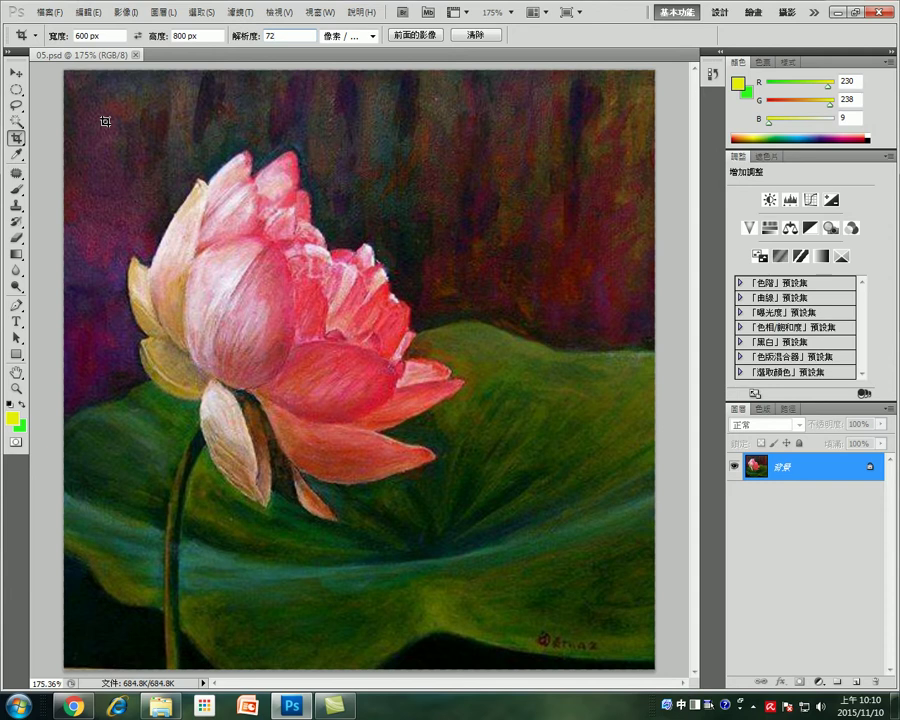
Step: Drag a crop box from the painting's upper left down over the pink lotus
drag(106, 122, 240, 291)
mouse_move(240, 291)
mouse_down()
mouse_move(366, 388)
mouse_move(410, 410)
mouse_move(468, 538)
mouse_move(410, 486)
mouse_move(381, 479)
mouse_move(406, 512)
mouse_move(408, 550)
mouse_move(440, 582)
mouse_move(427, 550)
mouse_up()
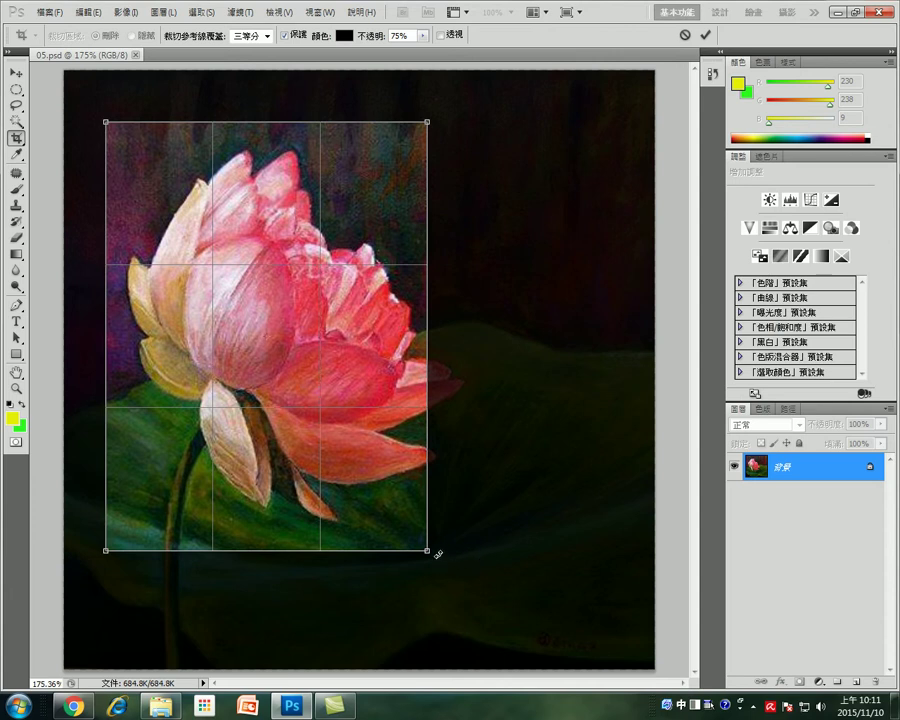
Step: Resize and nudge the crop box so it frames the whole lotus bloom and stem
drag(428, 551, 491, 598)
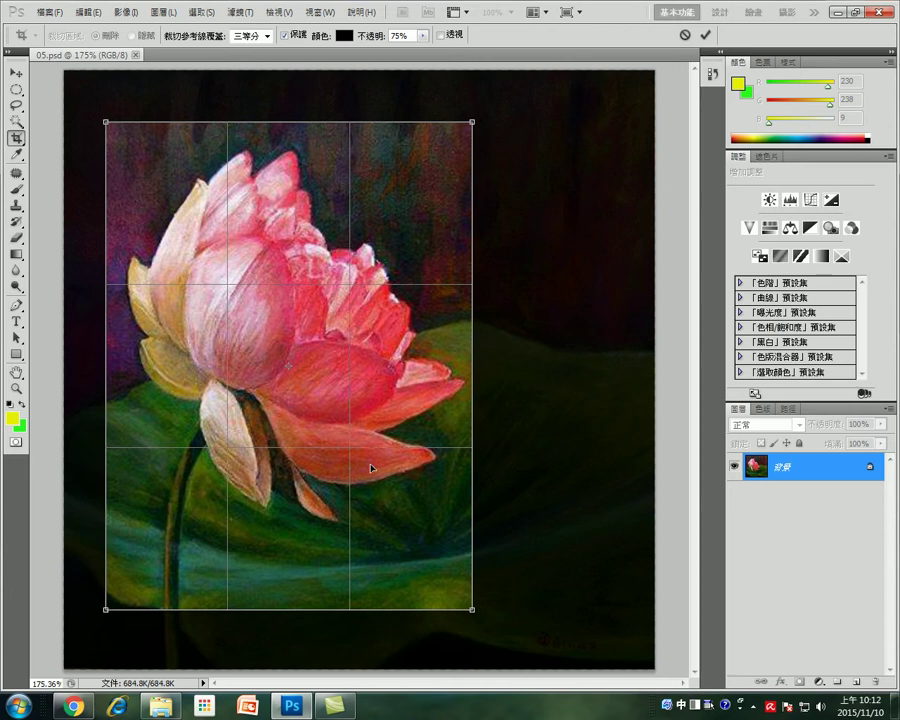
mouse_move(366, 467)
mouse_down()
mouse_move(429, 460)
mouse_move(355, 461)
mouse_move(364, 454)
mouse_move(356, 450)
mouse_move(369, 451)
mouse_up()
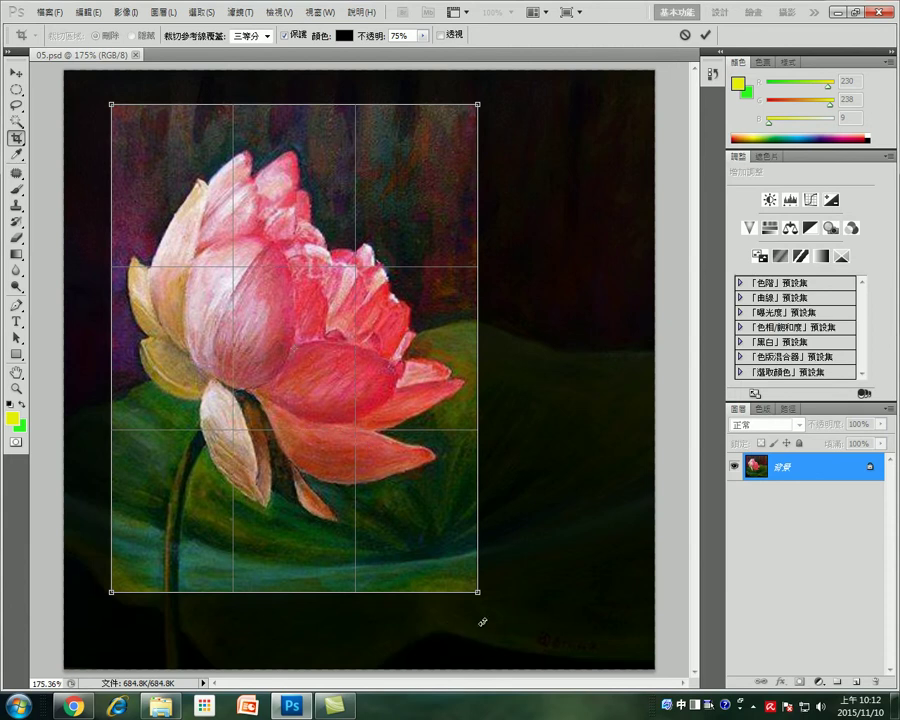
drag(476, 594, 462, 572)
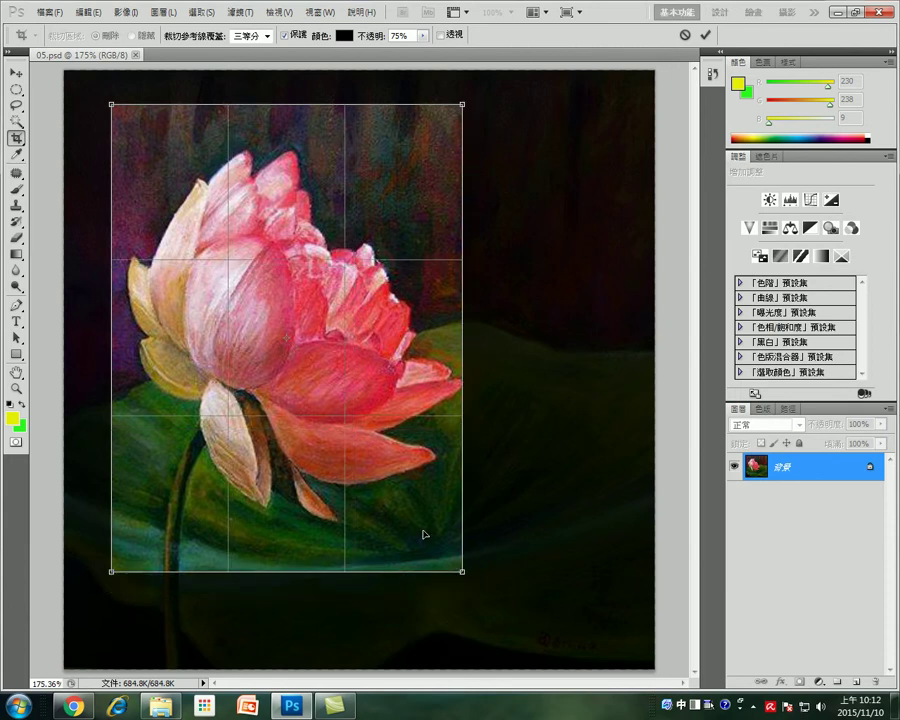
drag(410, 524, 419, 526)
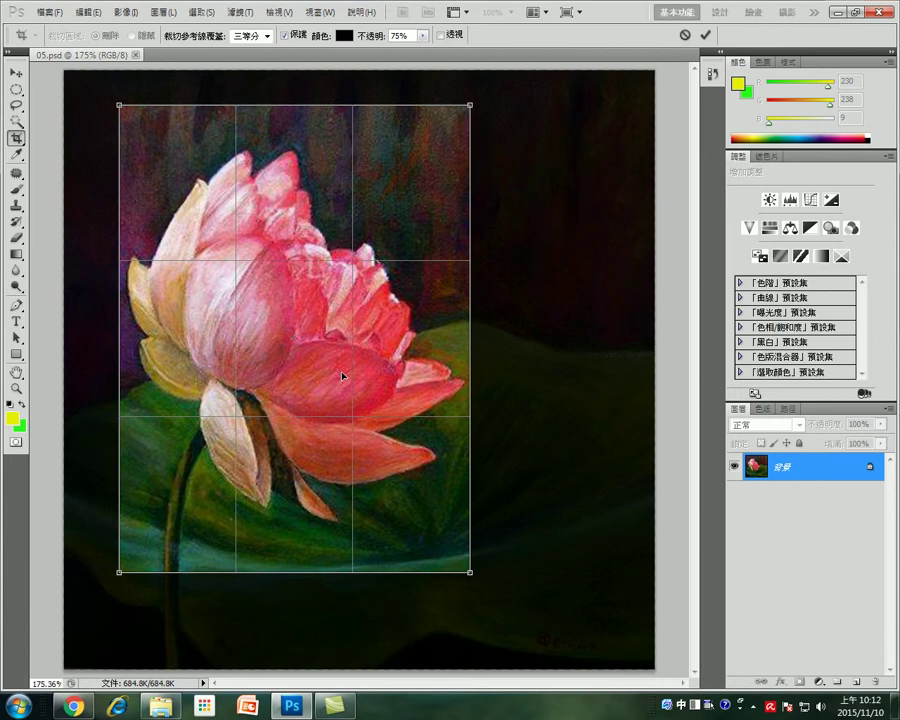
Step: Commit the crop to a 600 × 800 px portrait and fit the image on screen
key(Return)
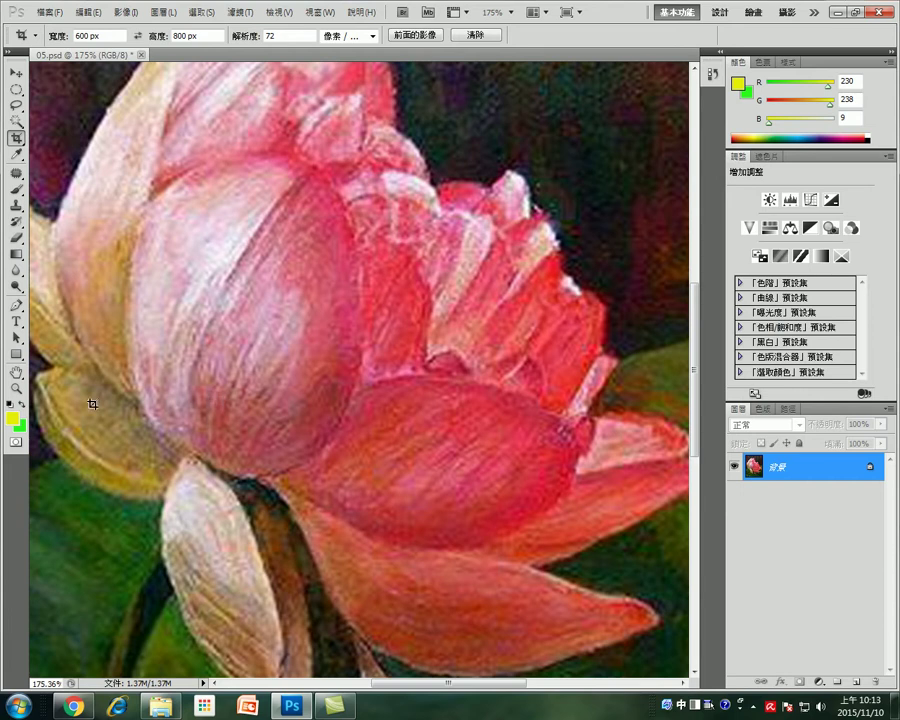
double_click(16, 373)
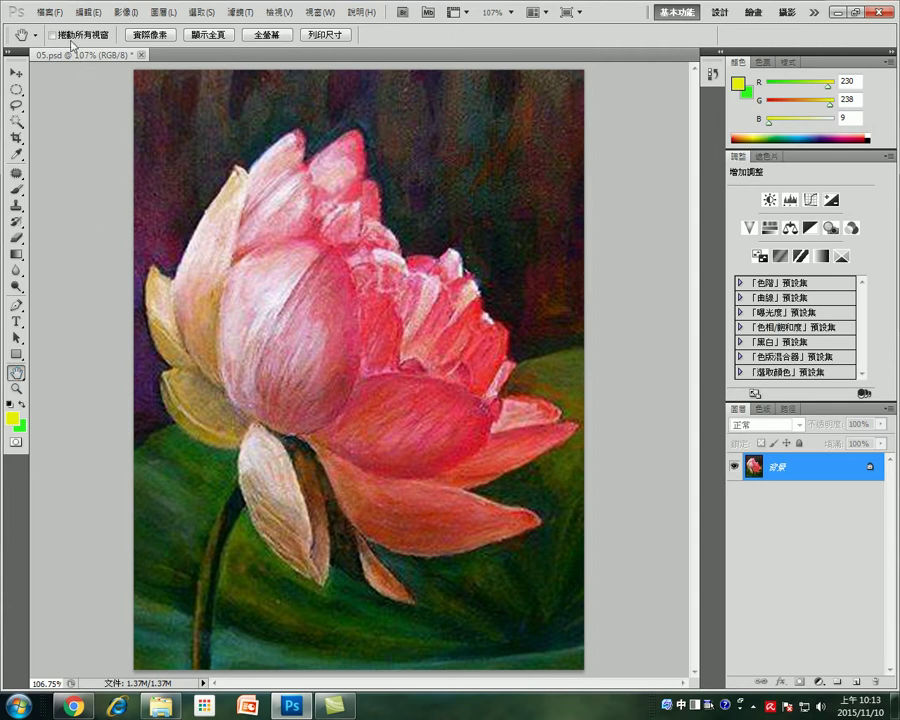
click(47, 14)
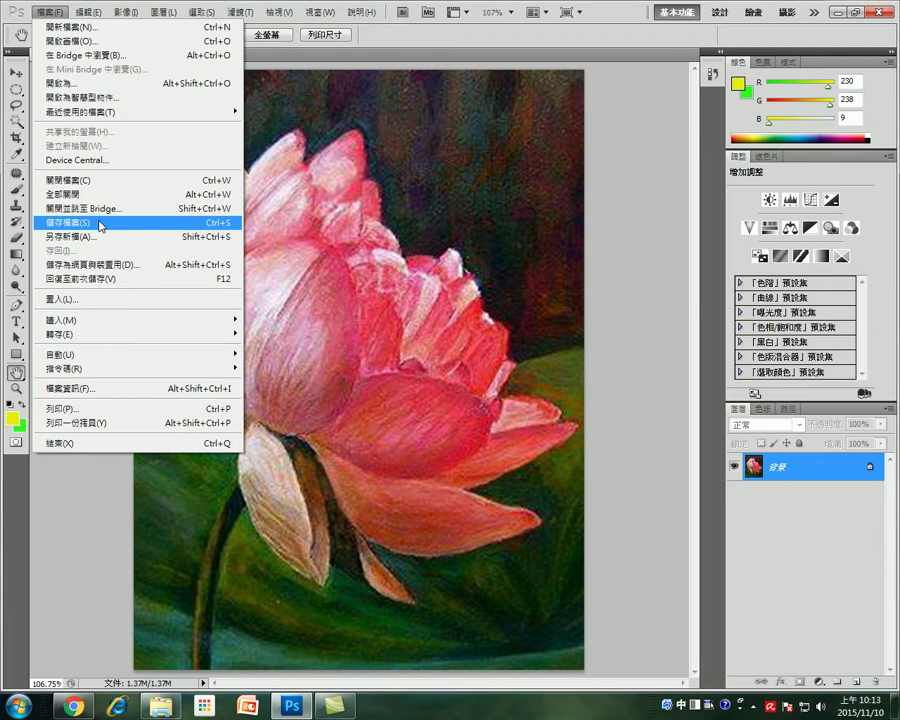
Step: Save the cropped lotus painting as 05.psd and select the Move tool
click(100, 223)
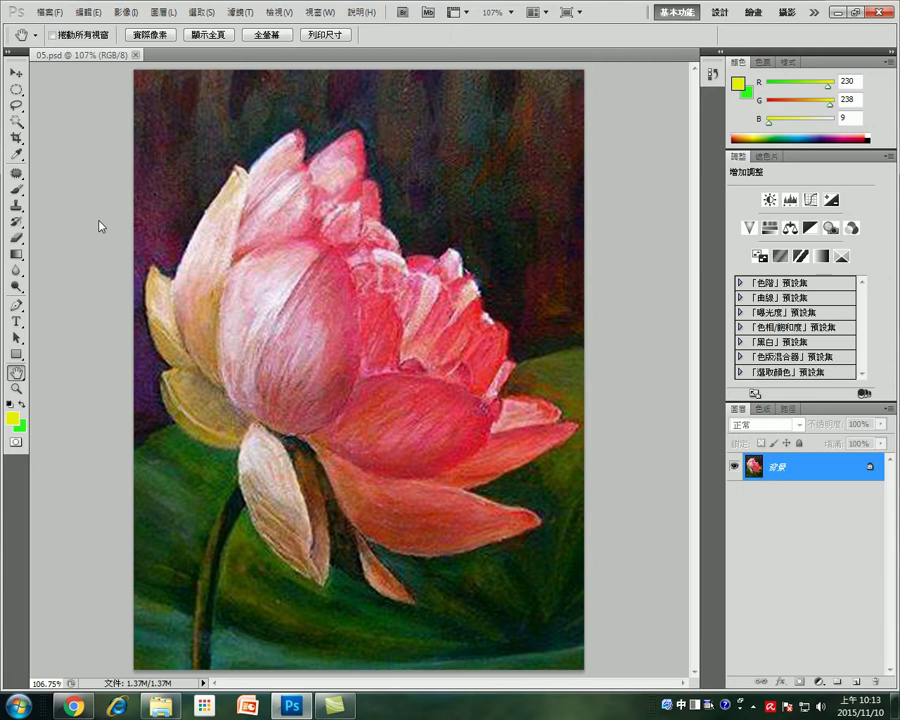
click(16, 73)
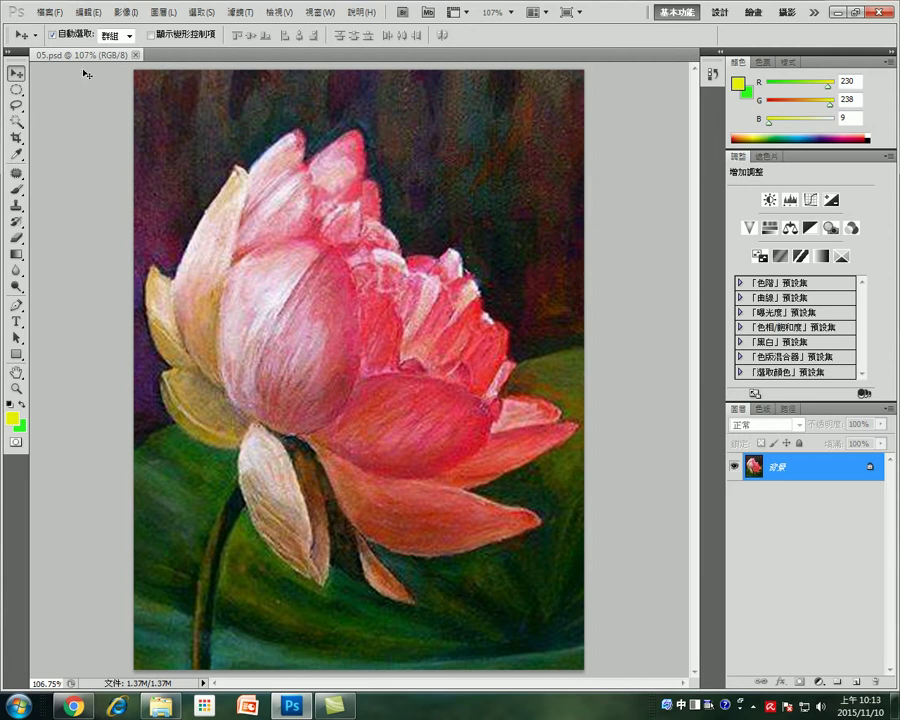
click(50, 12)
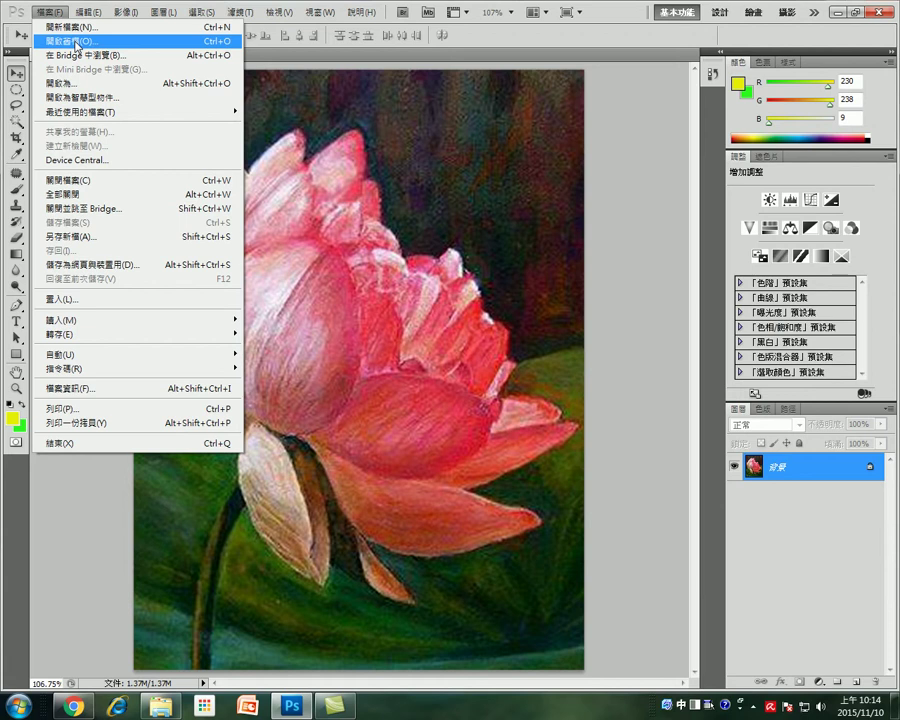
Step: Open the plum blossom image 17.JPG from the Open dialog
click(77, 44)
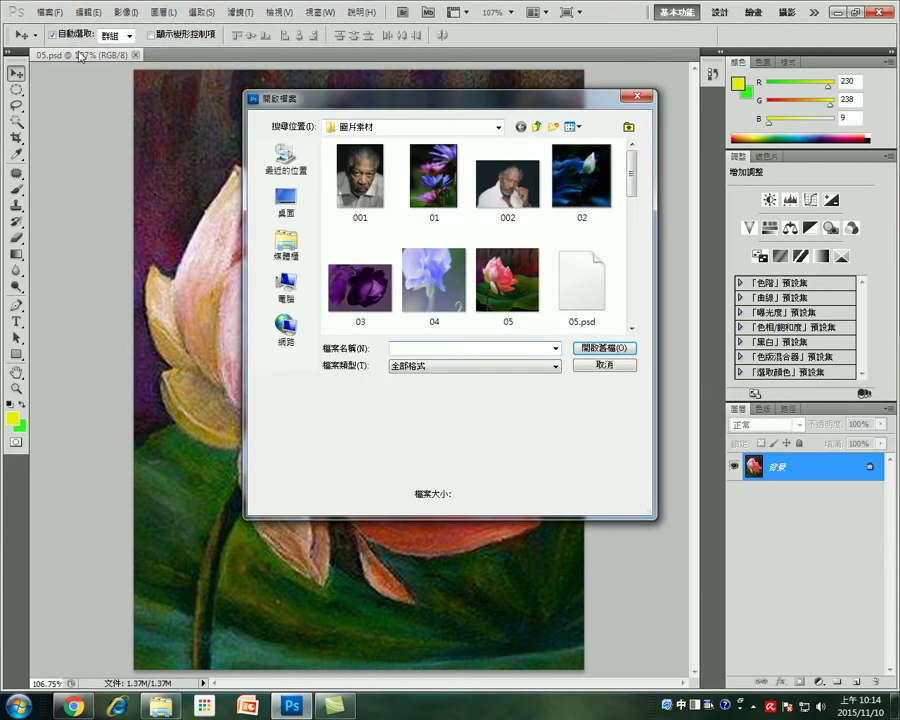
drag(632, 192, 634, 251)
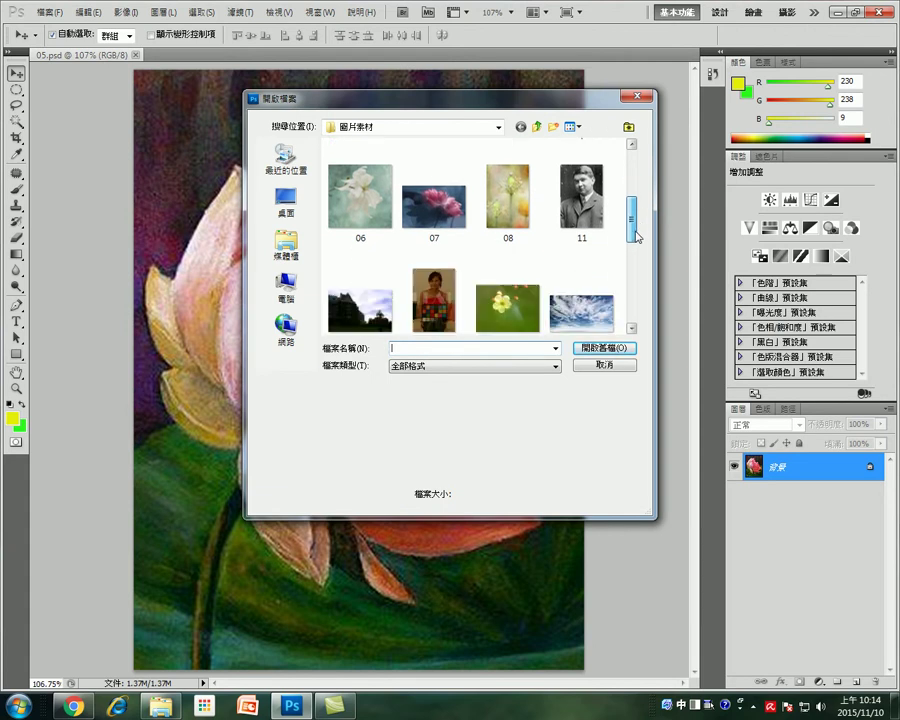
click(515, 266)
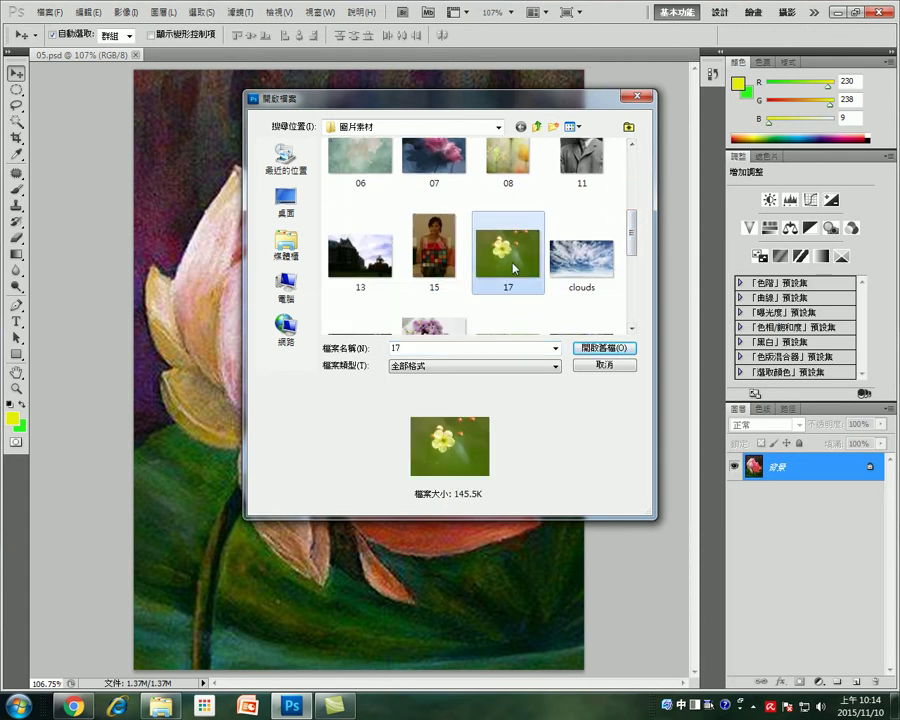
mouse_move(508, 308)
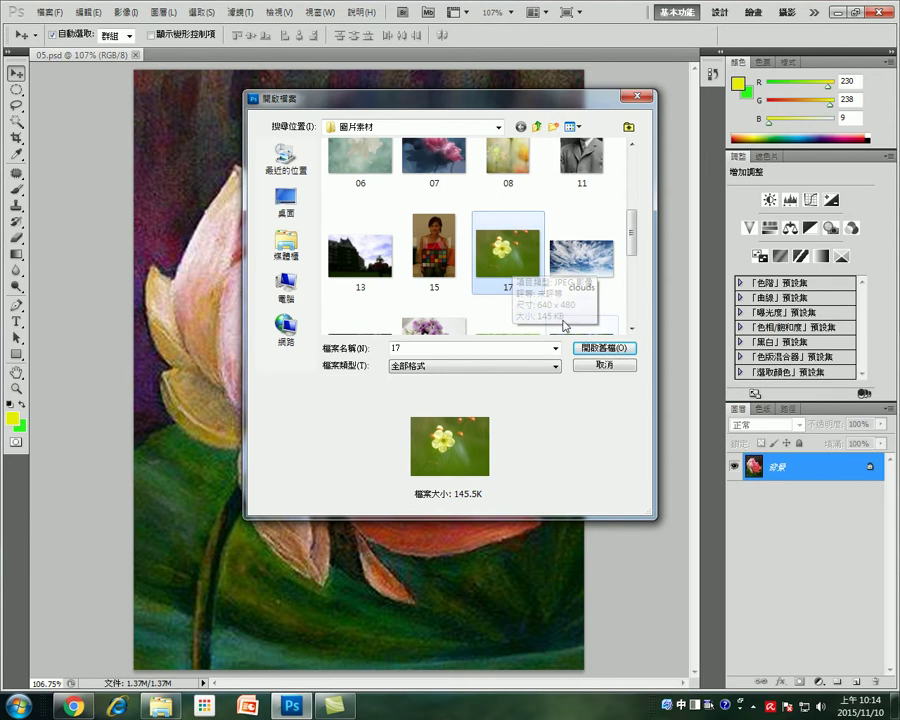
click(601, 350)
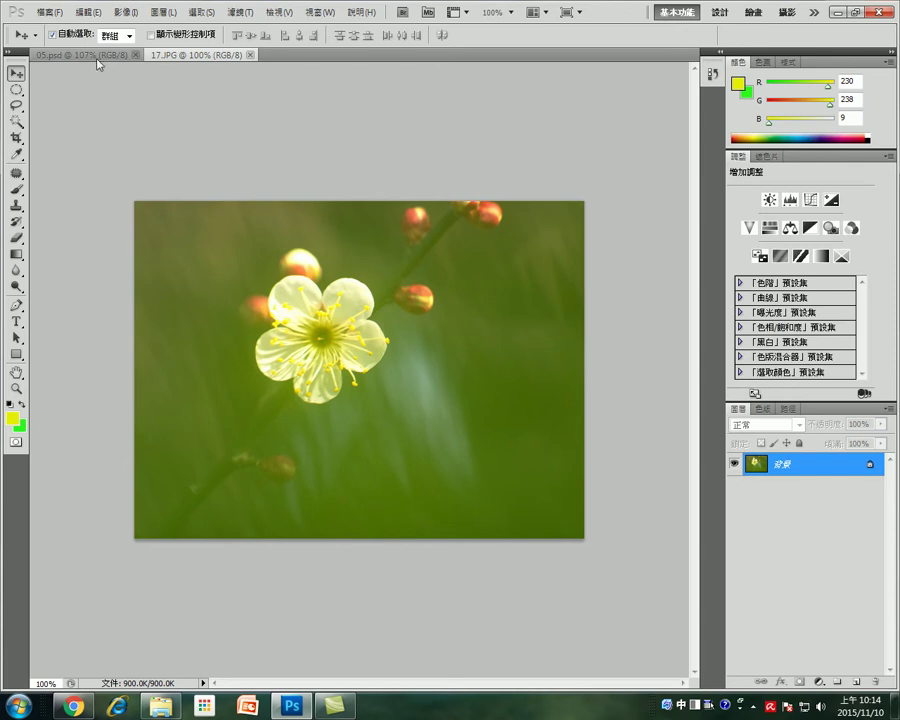
Step: Start Save As for the plum blossom as 17.psd in Photoshop (*.PSD;*.PDD) format
click(50, 14)
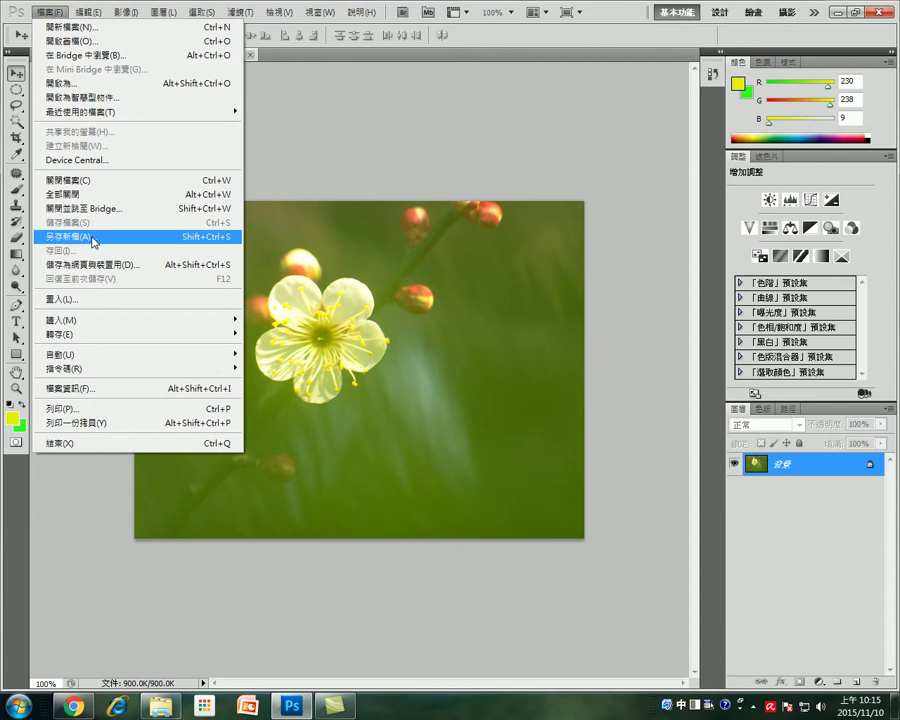
click(93, 241)
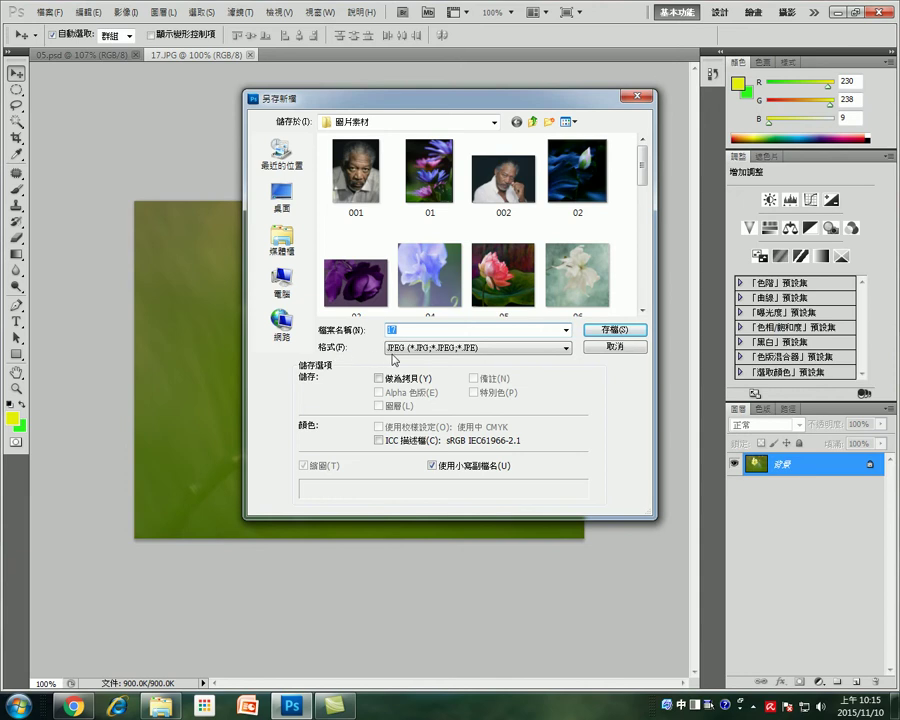
click(404, 349)
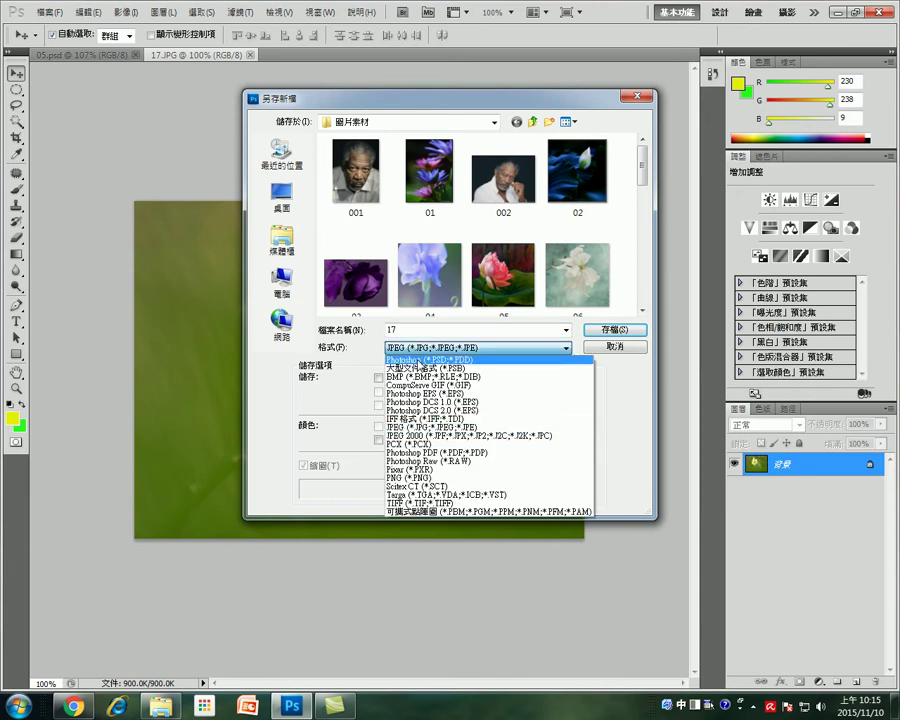
click(418, 361)
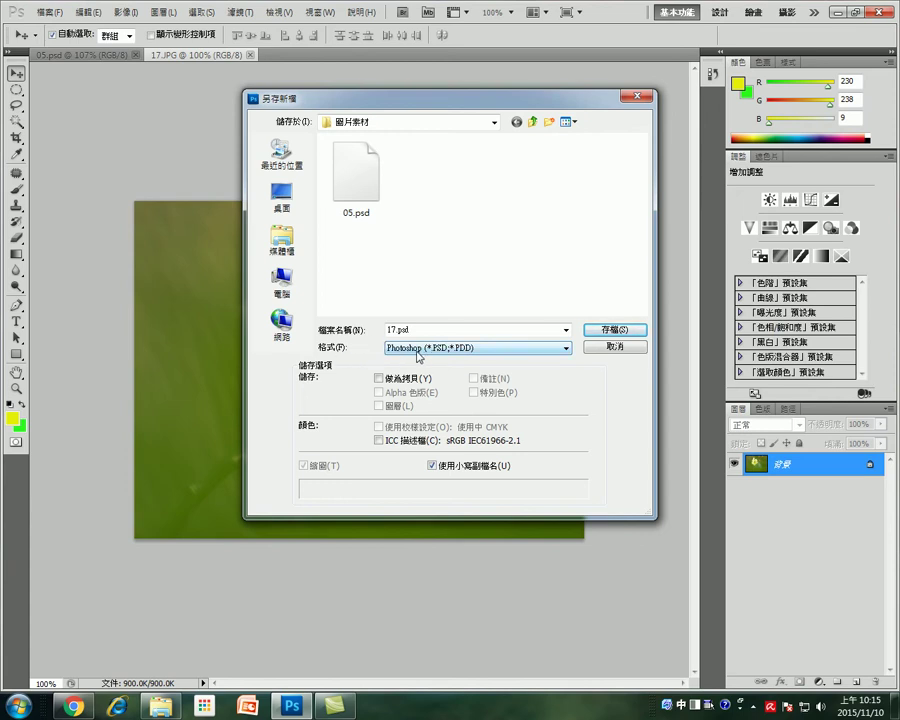
click(418, 350)
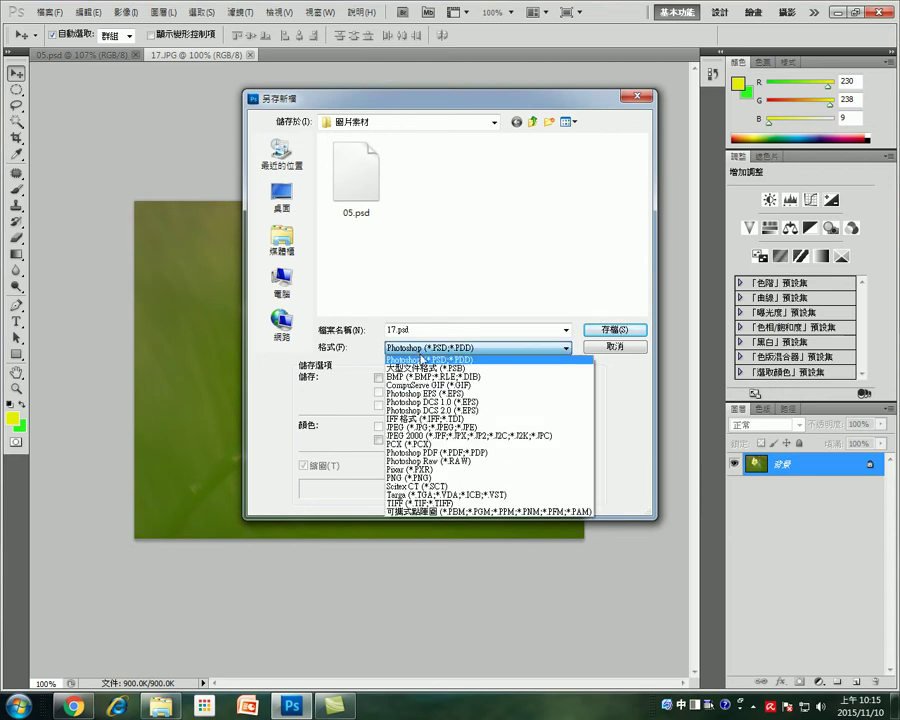
click(422, 361)
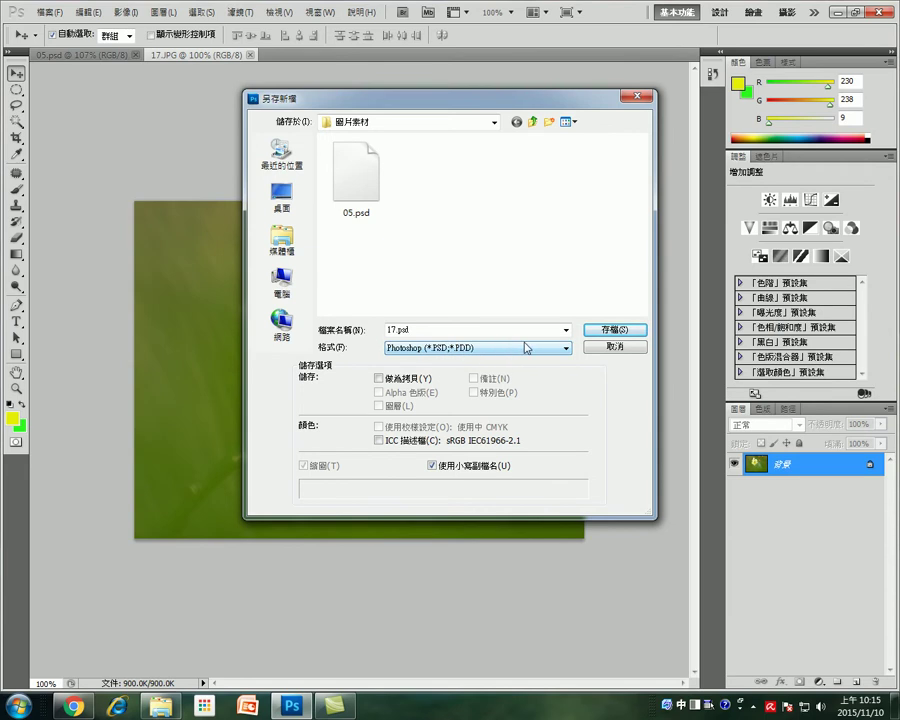
click(602, 333)
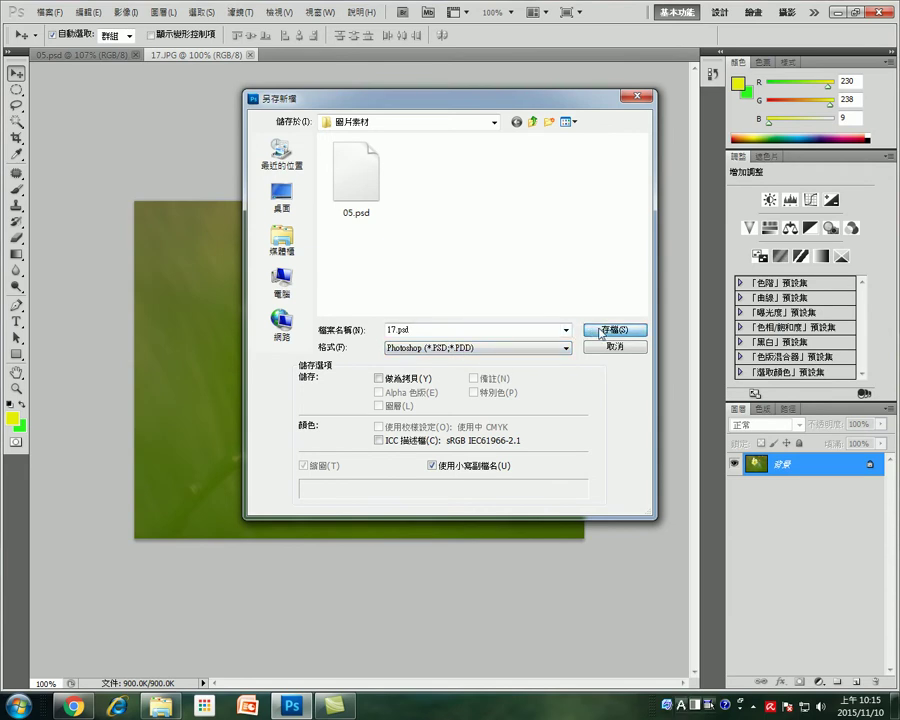
Step: Confirm saving the plum blossom as 17.psd, then show the taskbar's hidden icons
click(602, 331)
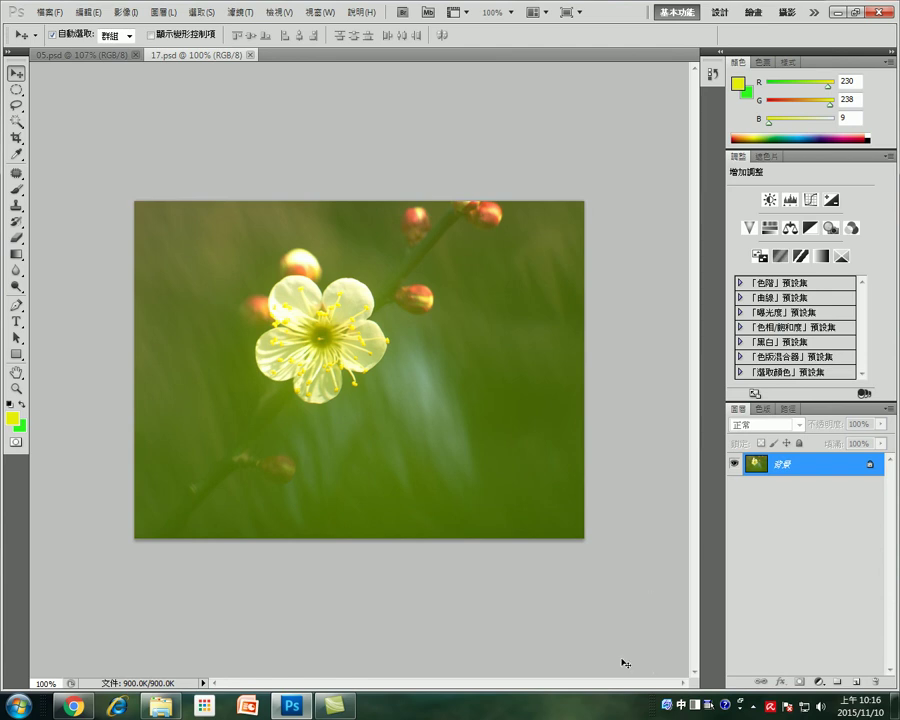
click(753, 705)
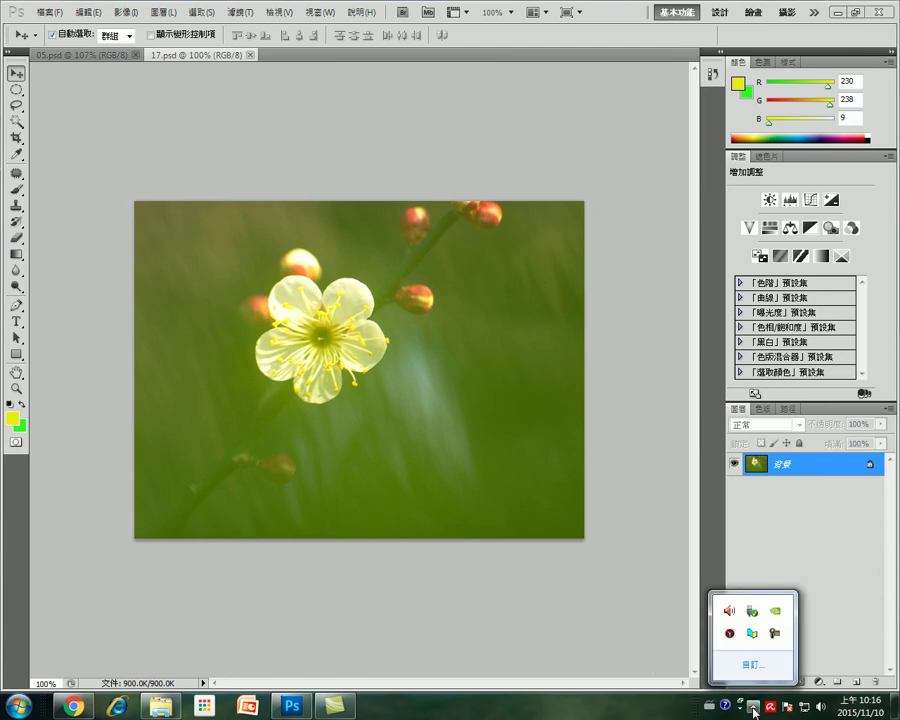